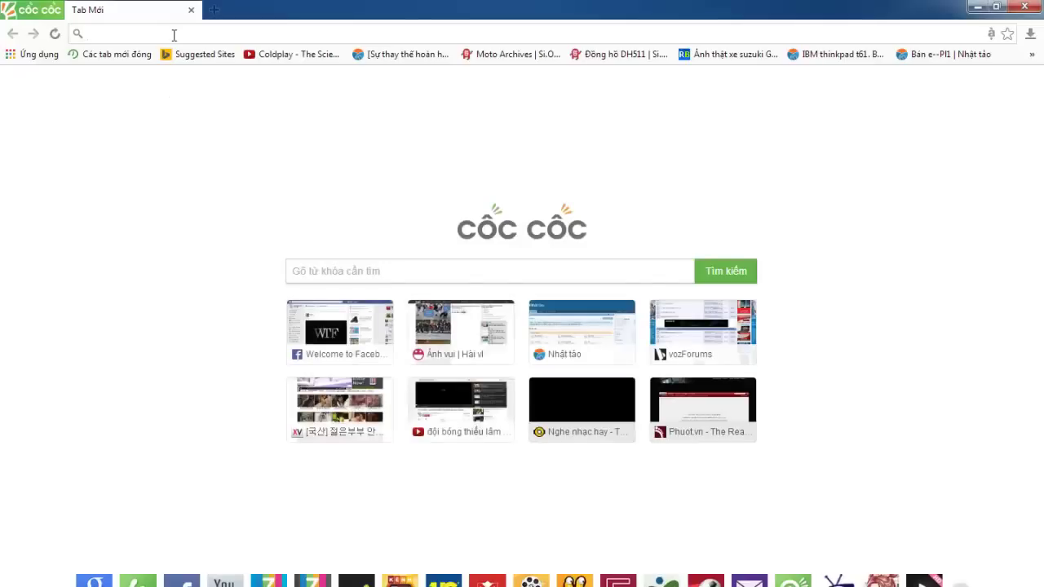
Step: Go to recuva.com and download the free edition of Recuva from the Piriform.com source
{"action": "left_click", "coordinate": [174, 34]}
{"action": "type", "text": "recuva"}
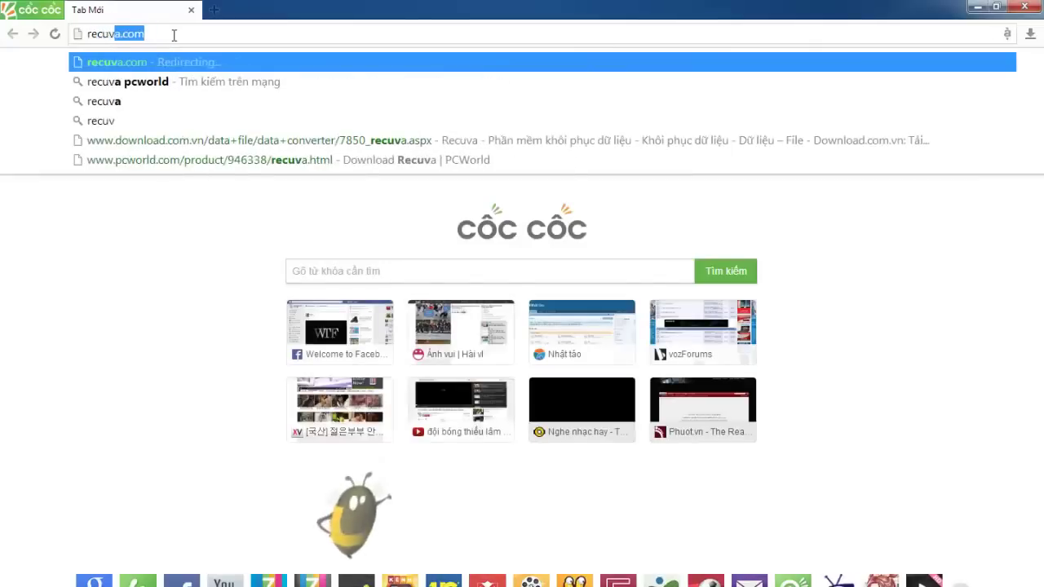
{"action": "type", "text": ".com"}
{"action": "key", "text": "Return"}
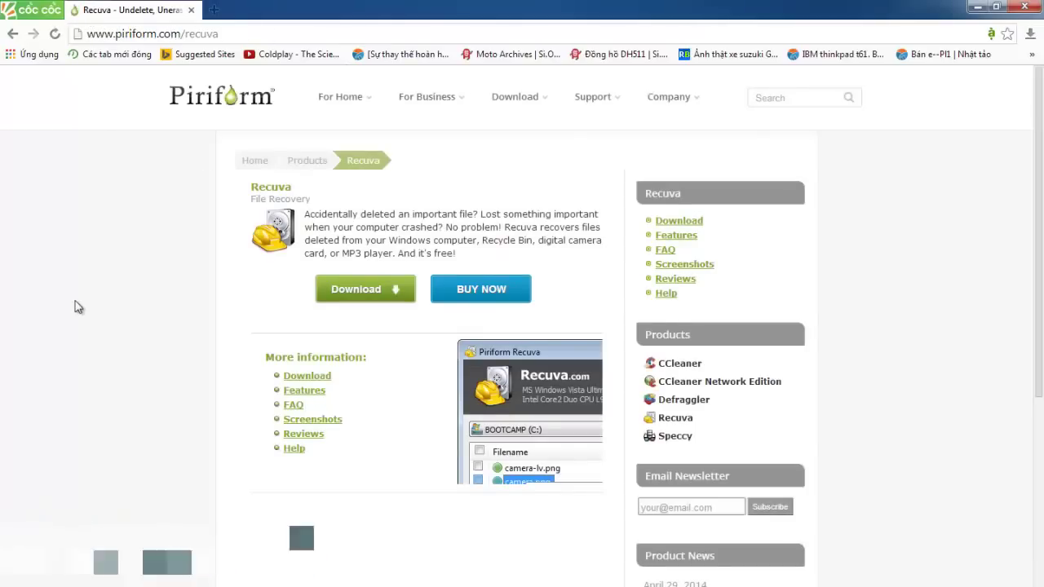
{"action": "left_click", "coordinate": [372, 292]}
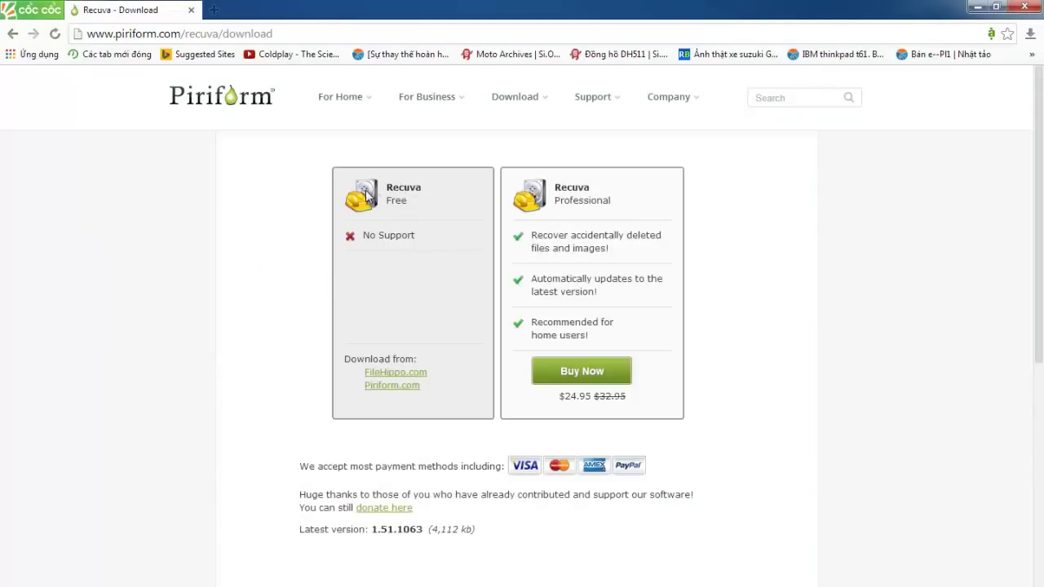
{"action": "left_click", "coordinate": [399, 395]}
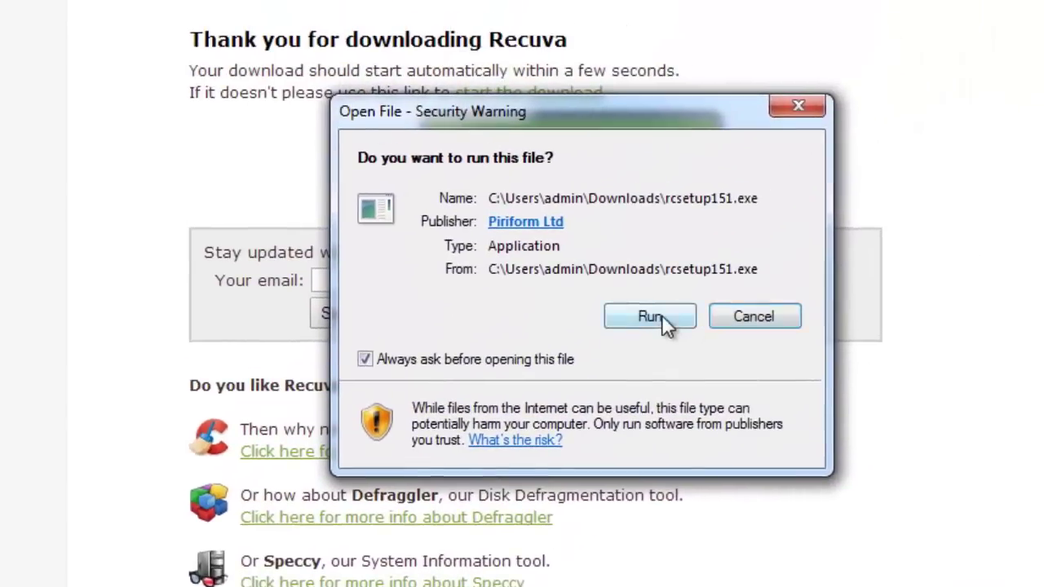
Step: Run the downloaded rcsetup151.exe, look through the available setup languages and continue with English
{"action": "left_click", "coordinate": [668, 316]}
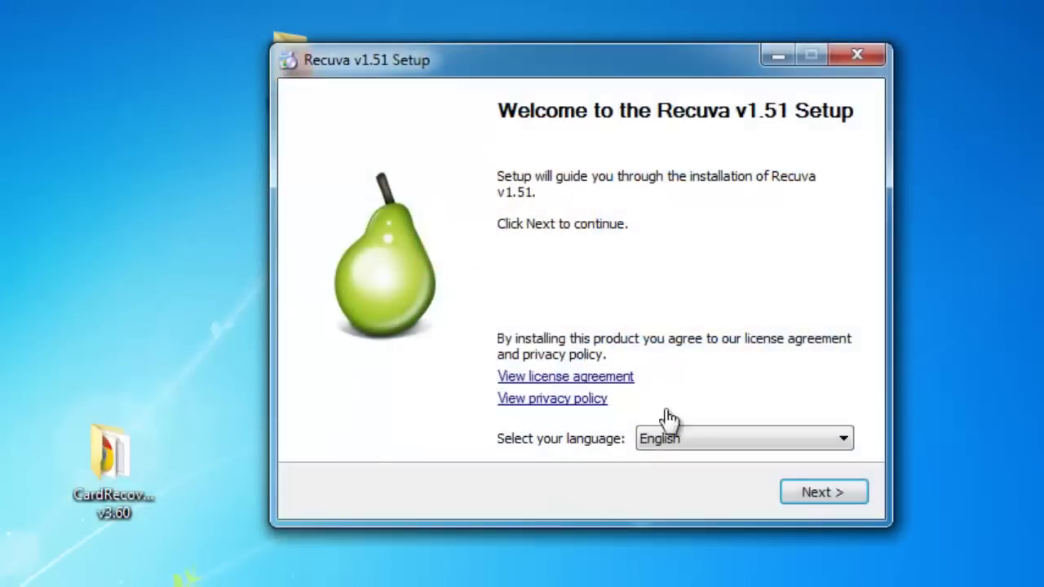
{"action": "left_click", "coordinate": [779, 440]}
{"action": "scroll", "coordinate": [782, 326], "scroll_direction": "down", "scroll_amount": 3}
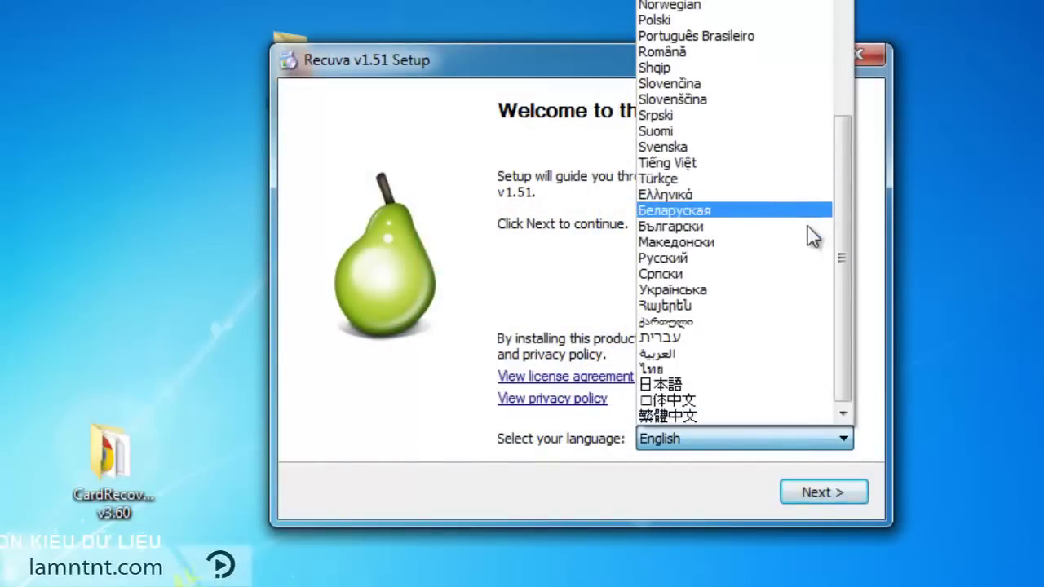
{"action": "scroll", "coordinate": [760, 320], "scroll_direction": "up", "scroll_amount": 5}
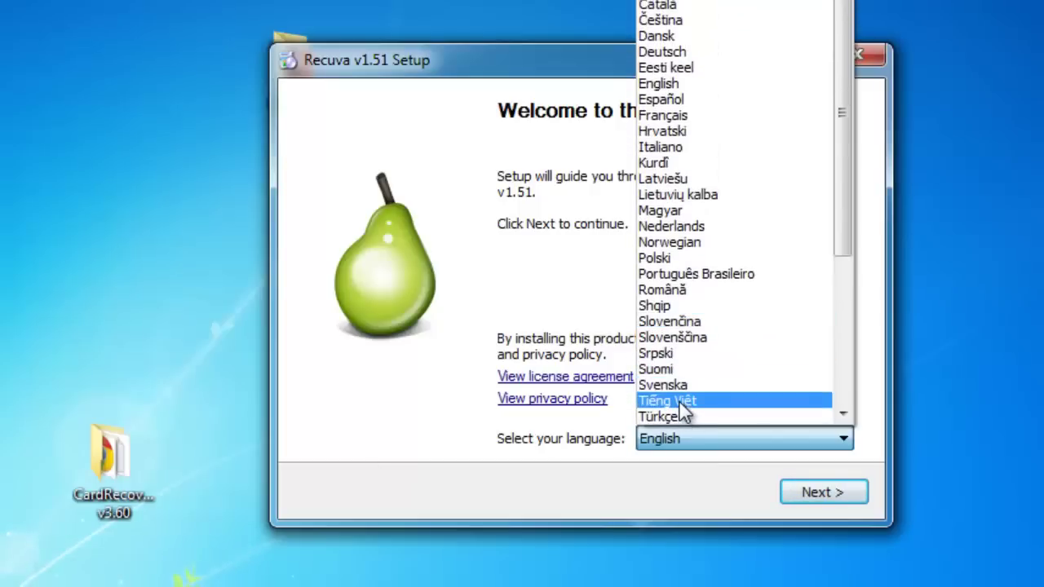
{"action": "left_click", "coordinate": [459, 449]}
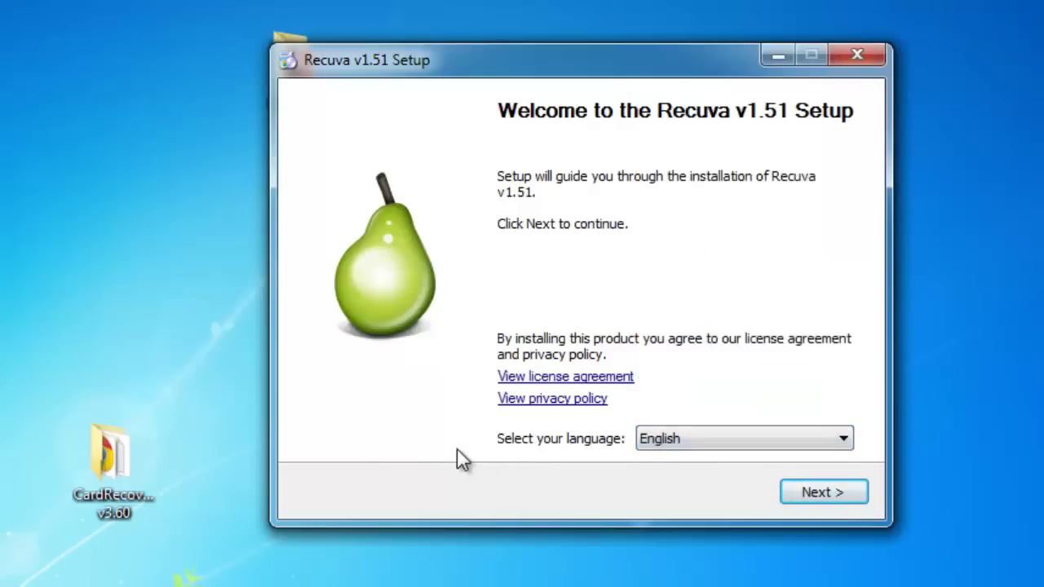
{"action": "left_click", "coordinate": [818, 492]}
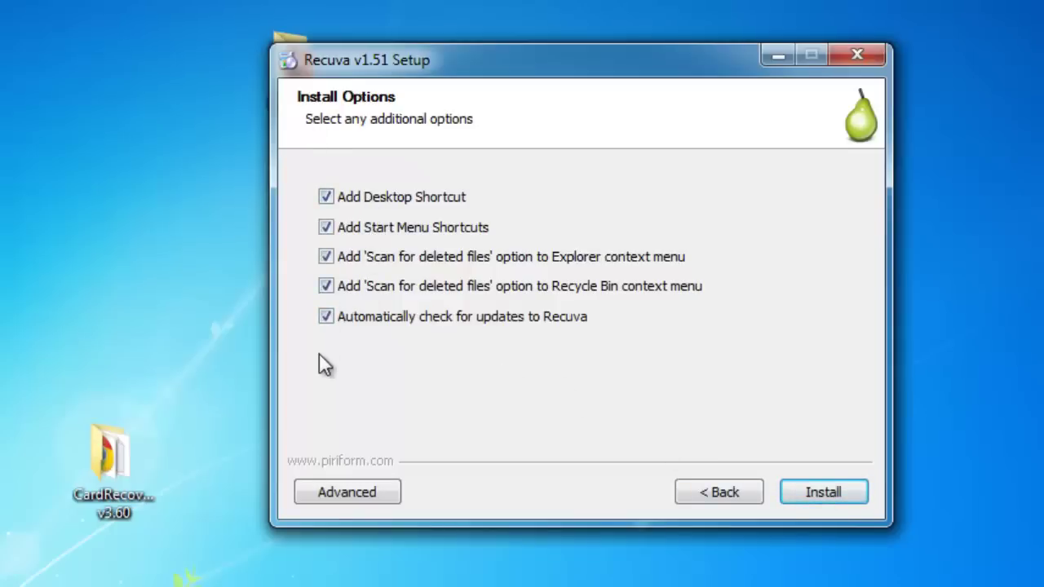
Step: Install Recuva for anyone using this computer in C:\Program Files\Recuva, then finish setup by launching it without the release notes
{"action": "left_click", "coordinate": [359, 492]}
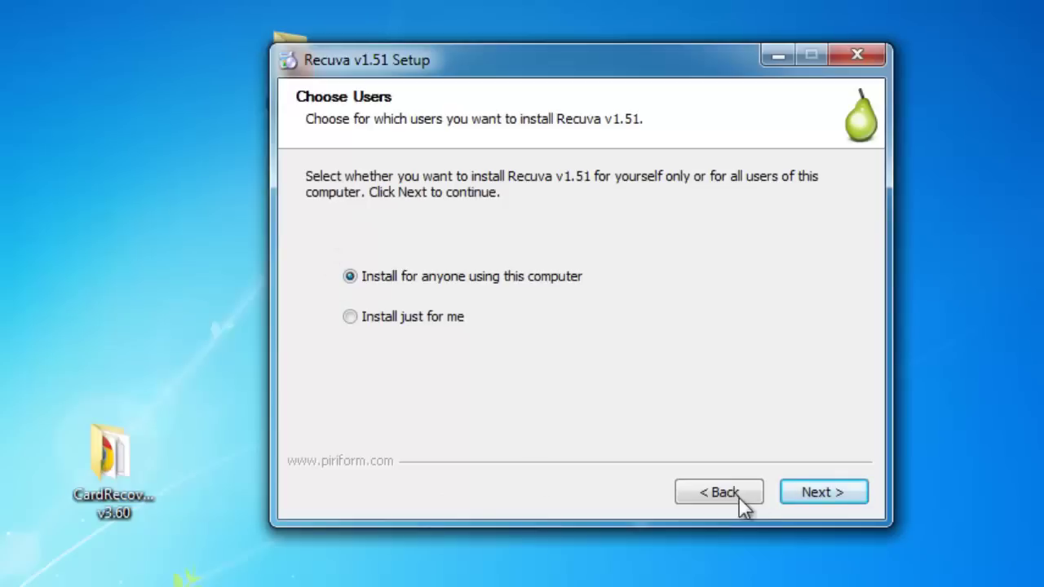
{"action": "left_click", "coordinate": [832, 493]}
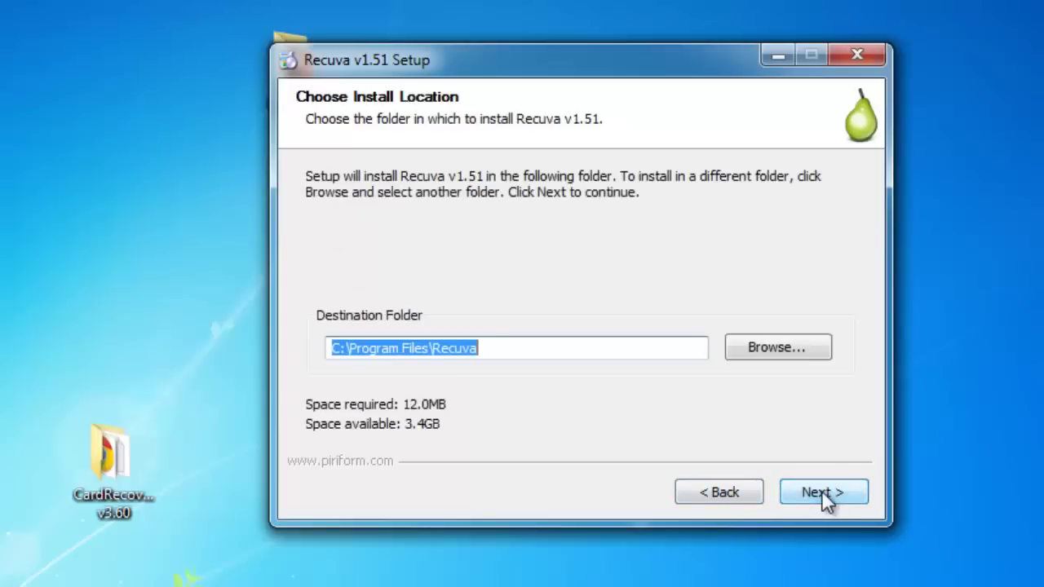
{"action": "left_click", "coordinate": [818, 492]}
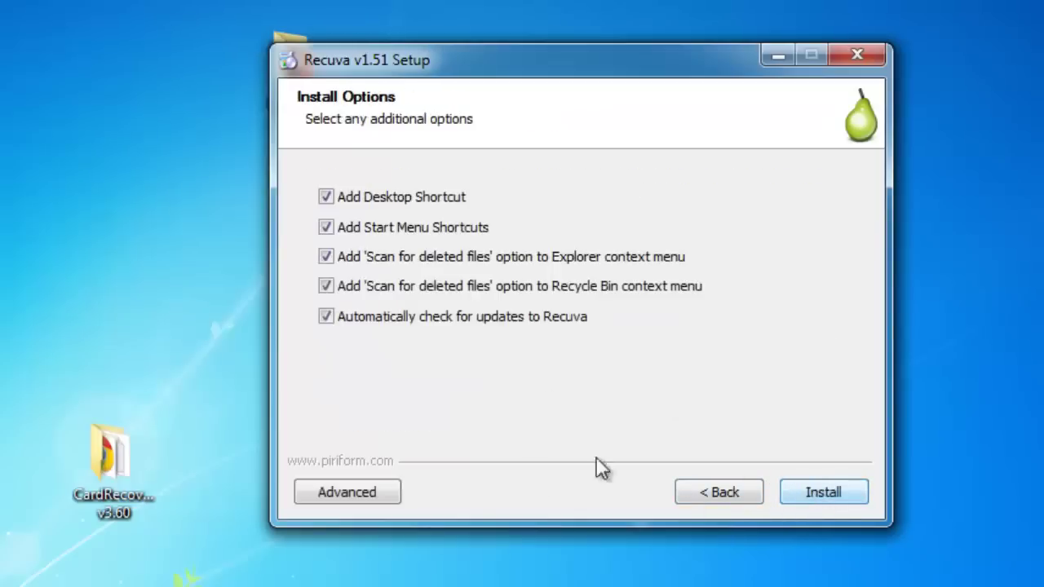
{"action": "left_click", "coordinate": [817, 495]}
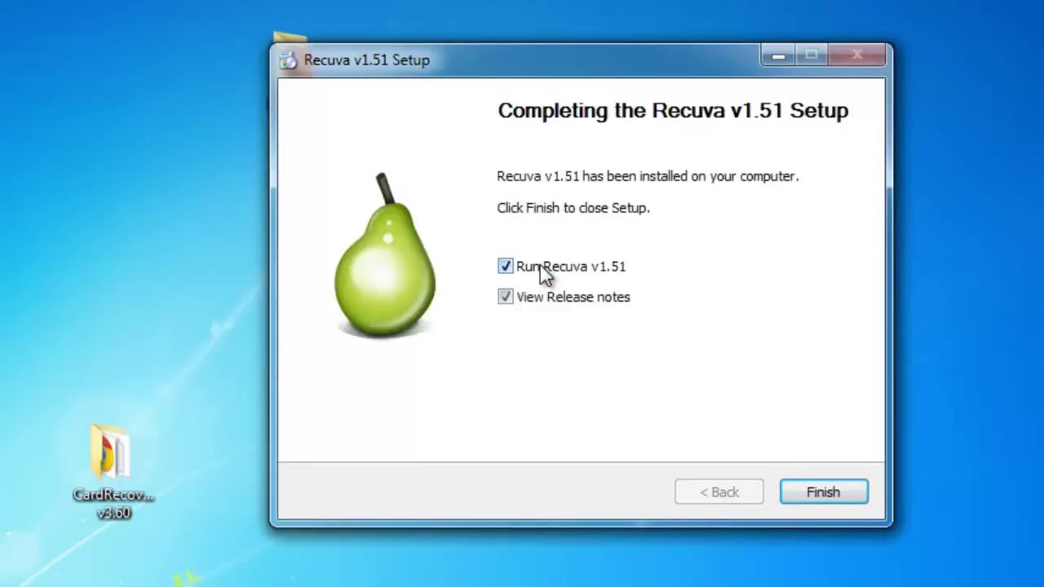
{"action": "left_click", "coordinate": [505, 297]}
{"action": "left_click", "coordinate": [831, 495]}
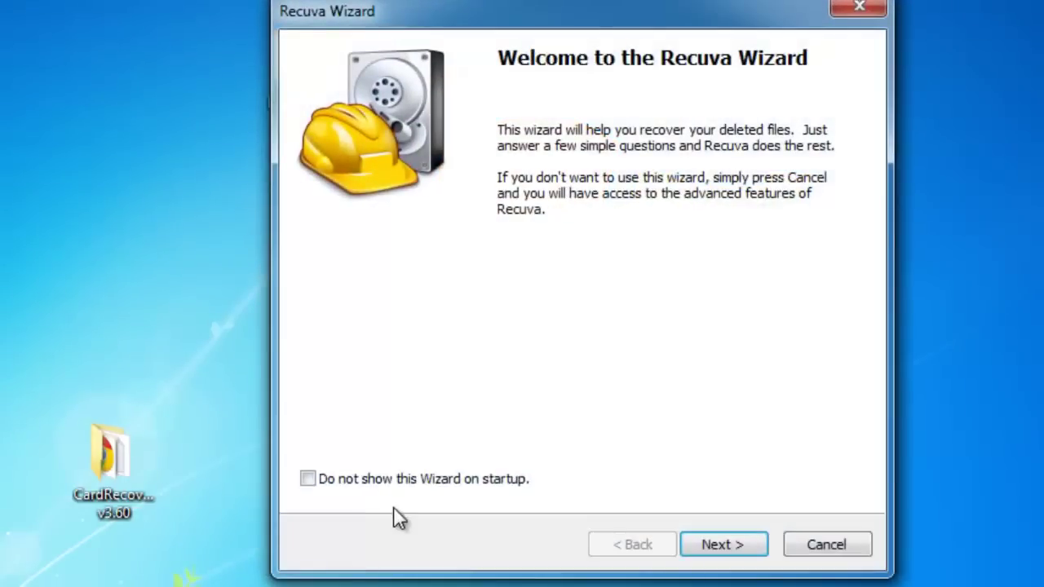
Step: Stop the Recuva Wizard from showing on startup and choose All Files as the type to recover
{"action": "left_click", "coordinate": [431, 479]}
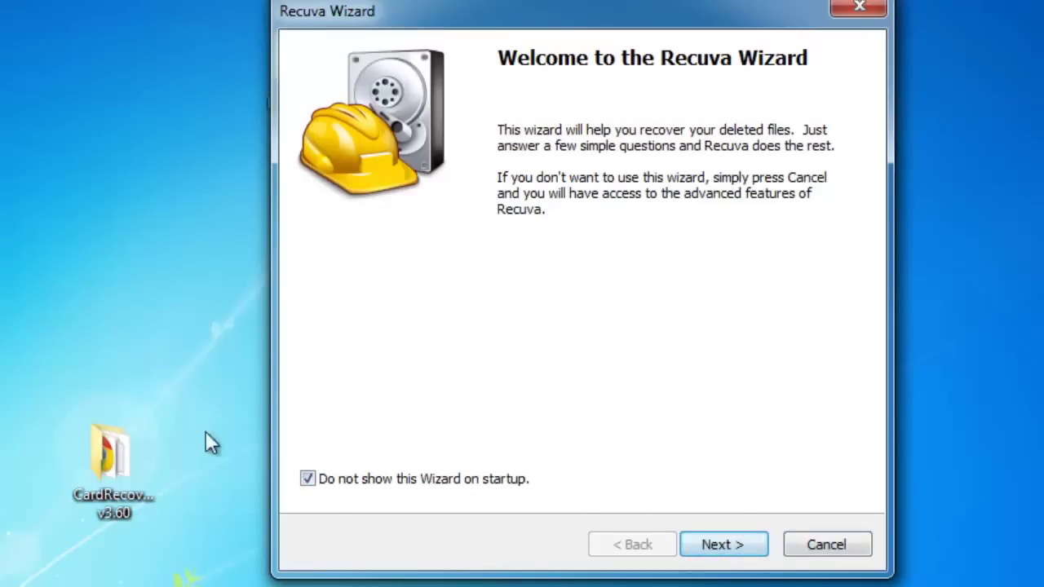
{"action": "left_click", "coordinate": [709, 545]}
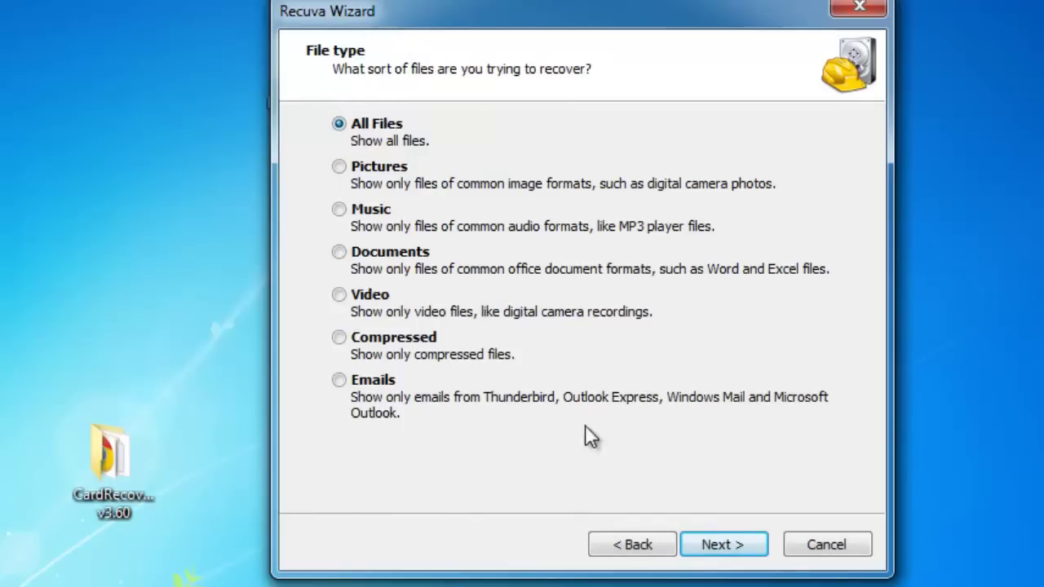
{"action": "left_click", "coordinate": [719, 545]}
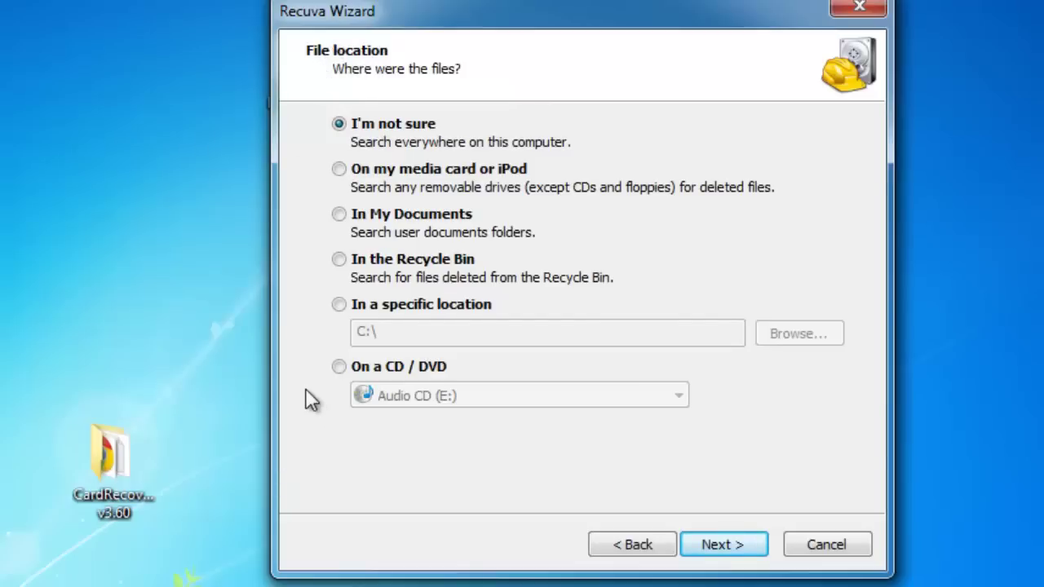
Step: Set the specific location to search to drive DATA (F:) and start the scan with Deep Scan left off
{"action": "left_click", "coordinate": [340, 306]}
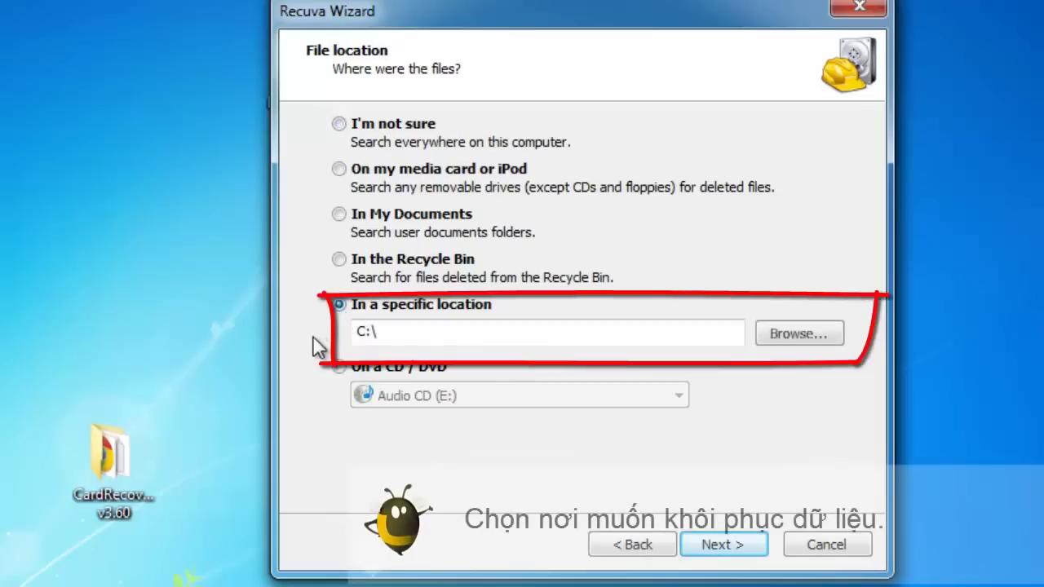
{"action": "left_click", "coordinate": [806, 336]}
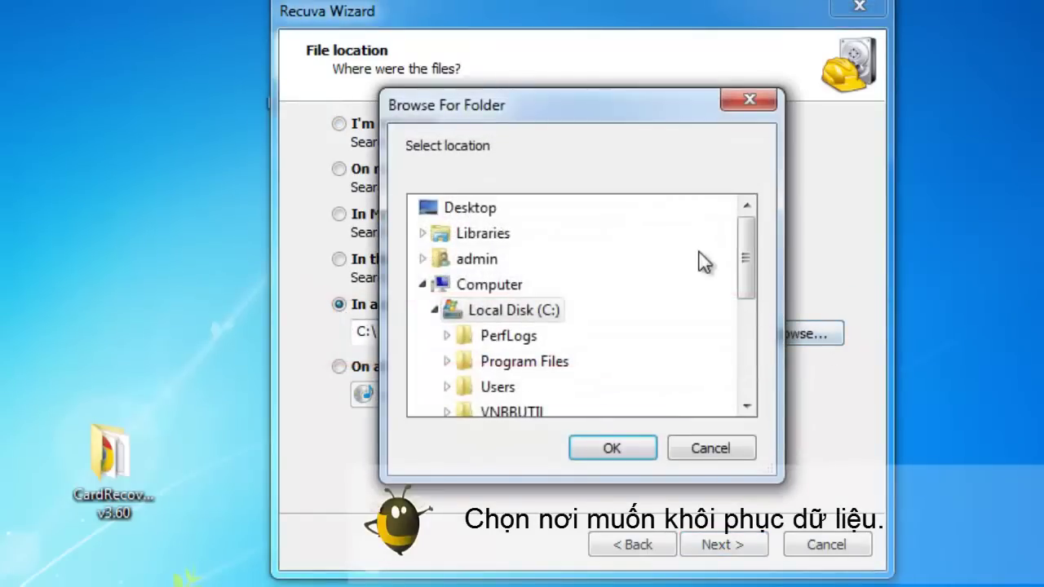
{"action": "left_click", "coordinate": [434, 310]}
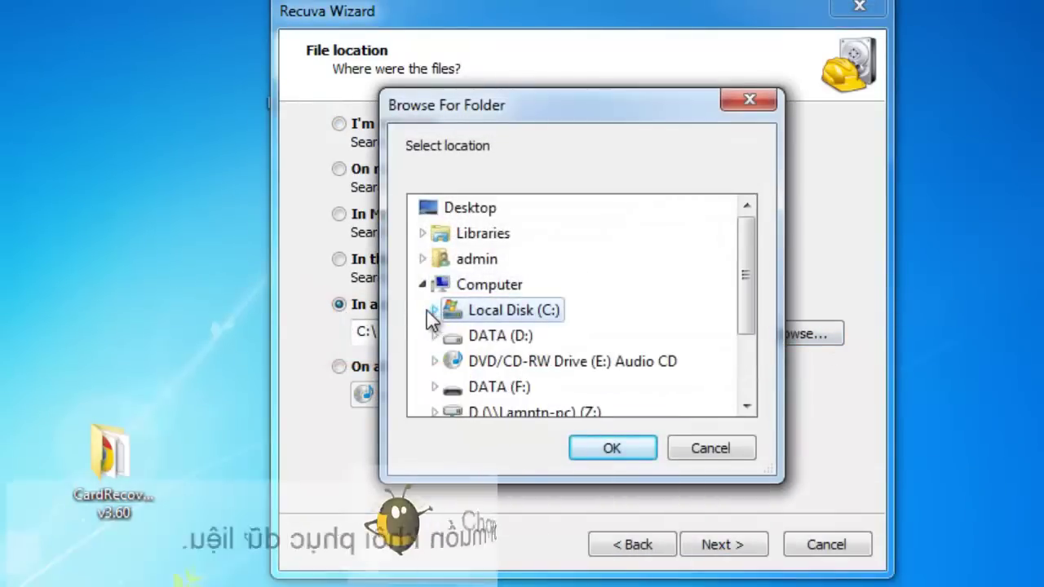
{"action": "left_click", "coordinate": [491, 395]}
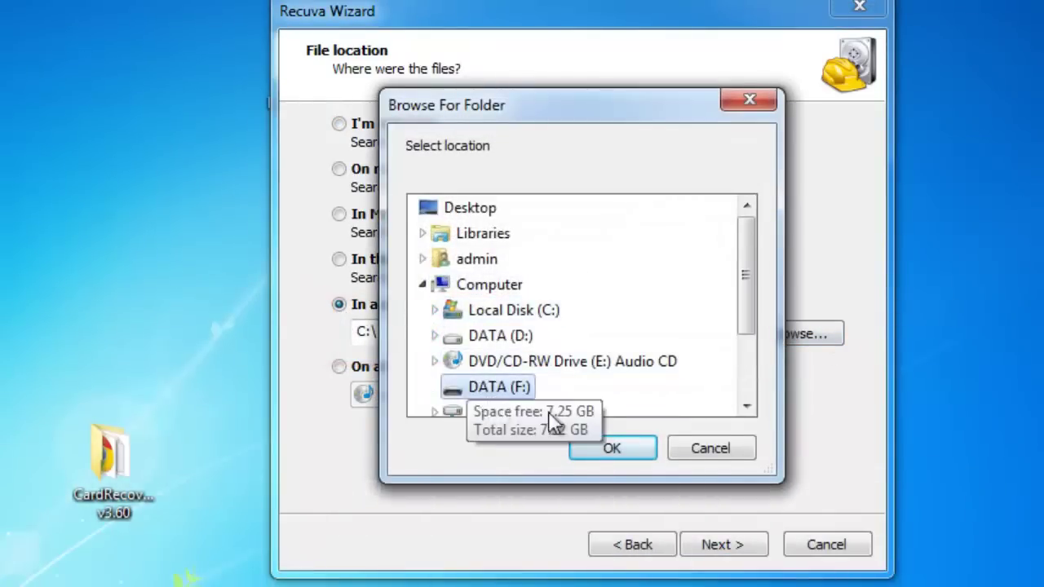
{"action": "left_click", "coordinate": [616, 455]}
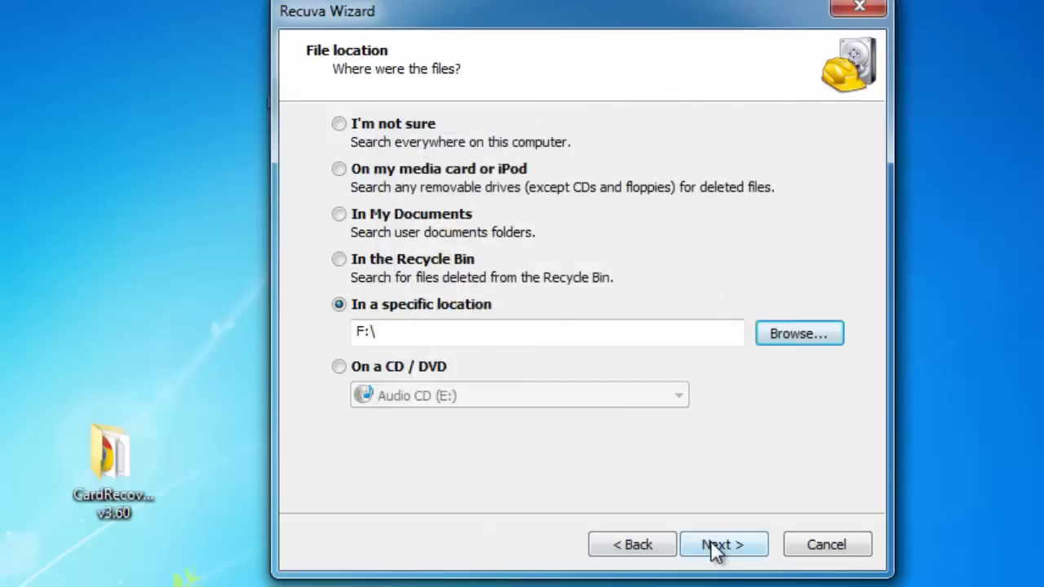
{"action": "left_click", "coordinate": [715, 548]}
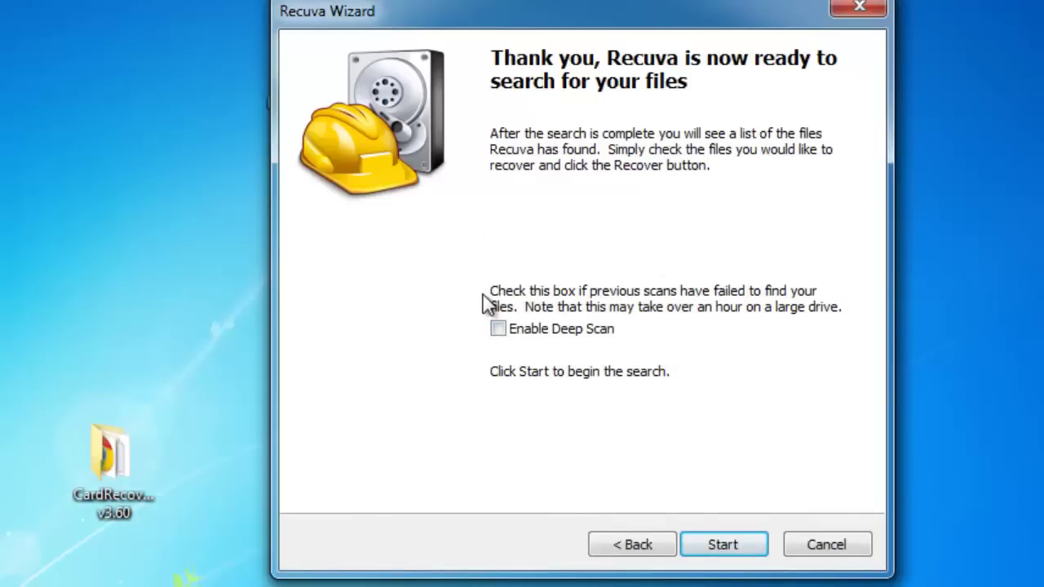
{"action": "left_click", "coordinate": [722, 548]}
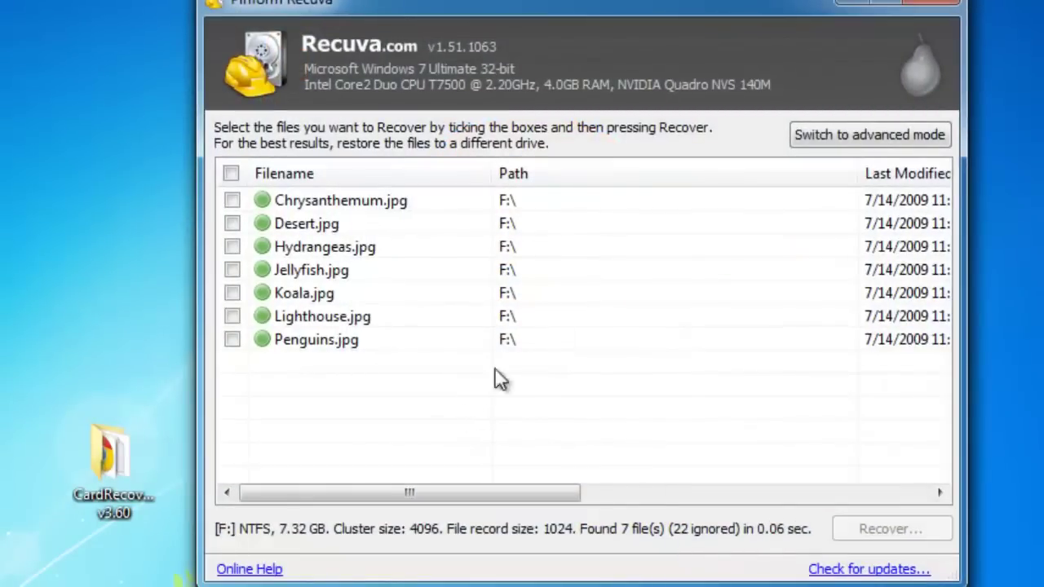
Step: Mark all the deleted pictures found on F:\ for recovery
{"action": "left_click_drag", "start_coordinate": [587, 2], "coordinate": [540, 0]}
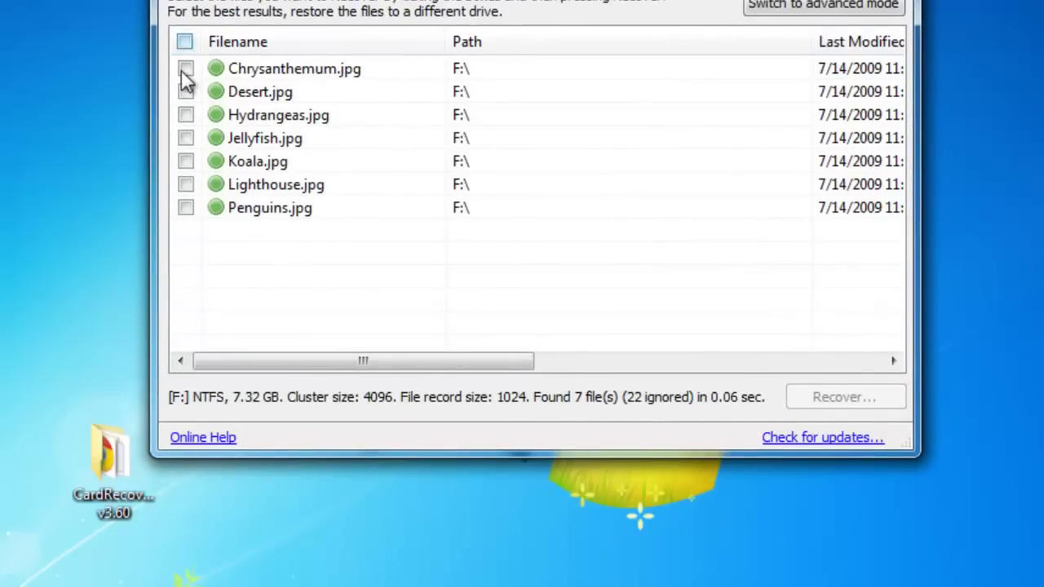
{"action": "left_click", "coordinate": [186, 68]}
{"action": "left_click", "coordinate": [186, 92]}
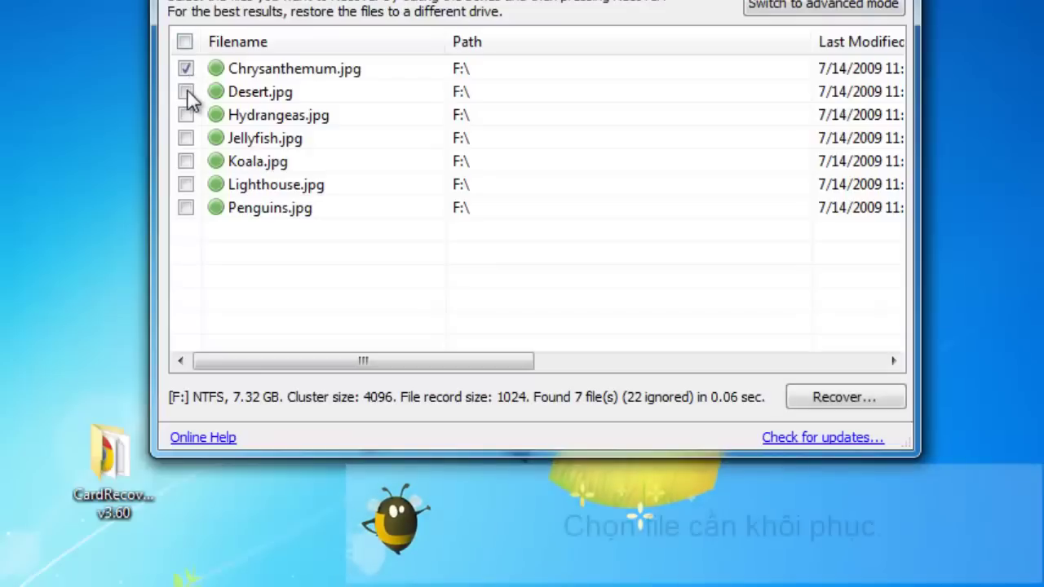
{"action": "left_click", "coordinate": [184, 41]}
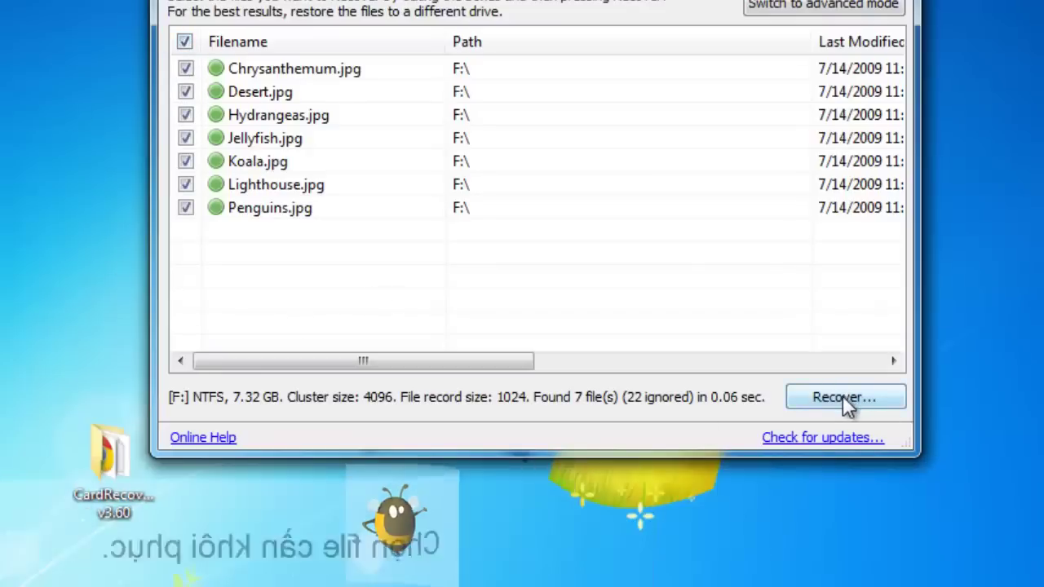
Step: Recover the marked files into the LAMNTN folder, dismiss the completion report and close Recuva
{"action": "left_click", "coordinate": [844, 399]}
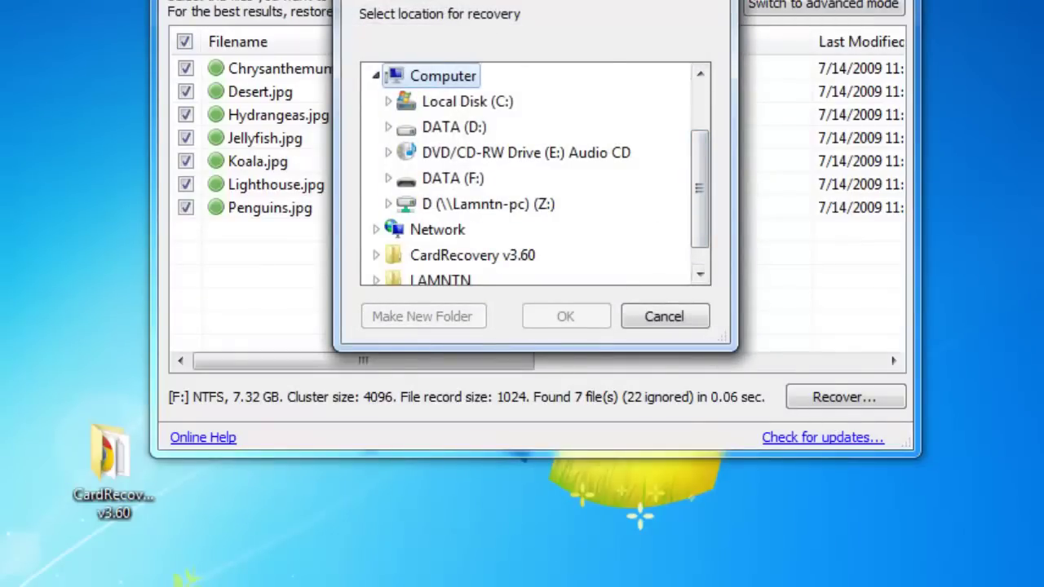
{"action": "left_click_drag", "start_coordinate": [697, 192], "coordinate": [700, 95]}
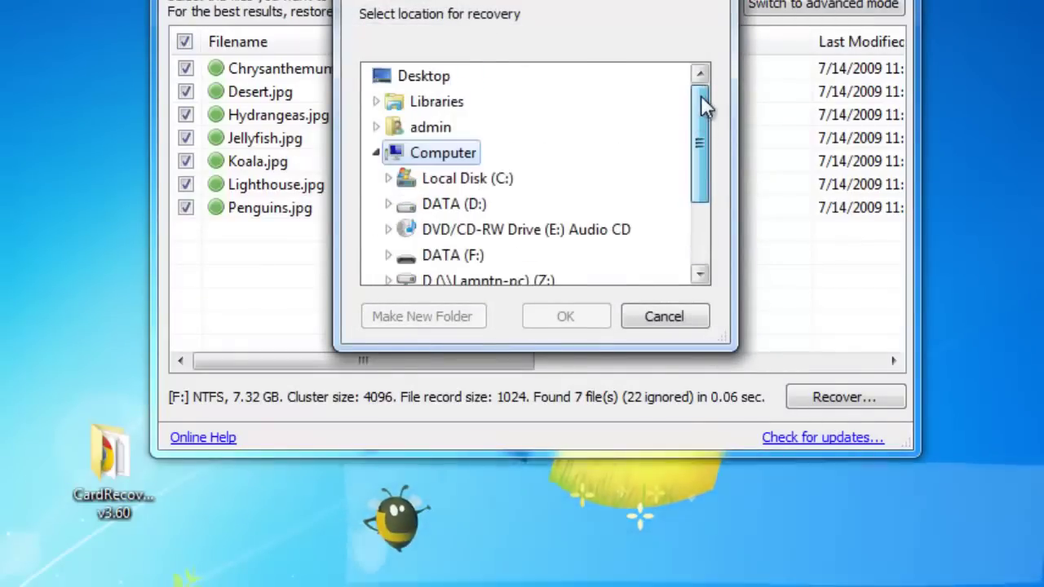
{"action": "left_click", "coordinate": [375, 152]}
{"action": "double_click", "coordinate": [436, 230]}
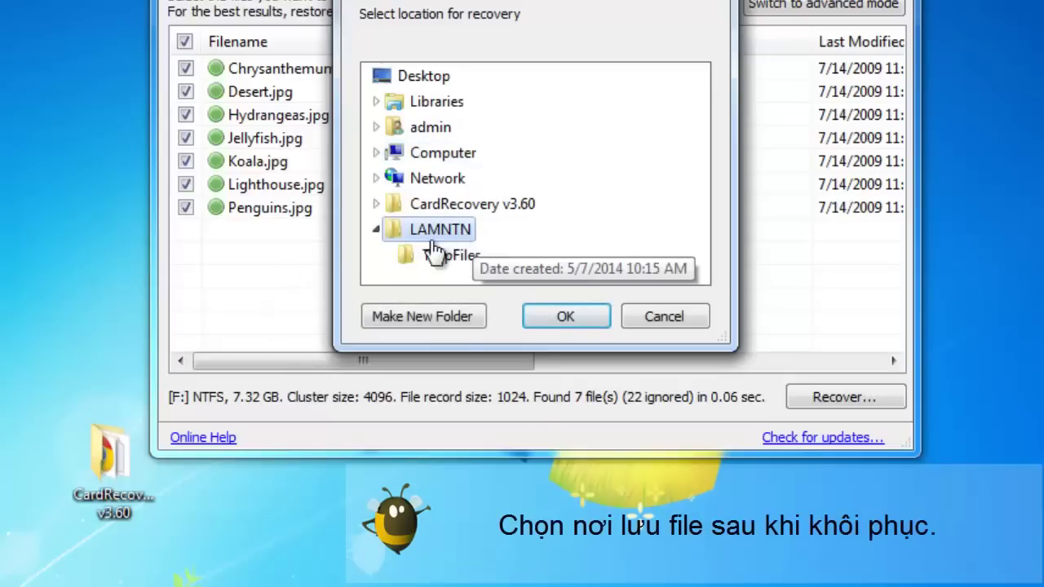
{"action": "left_click", "coordinate": [566, 318]}
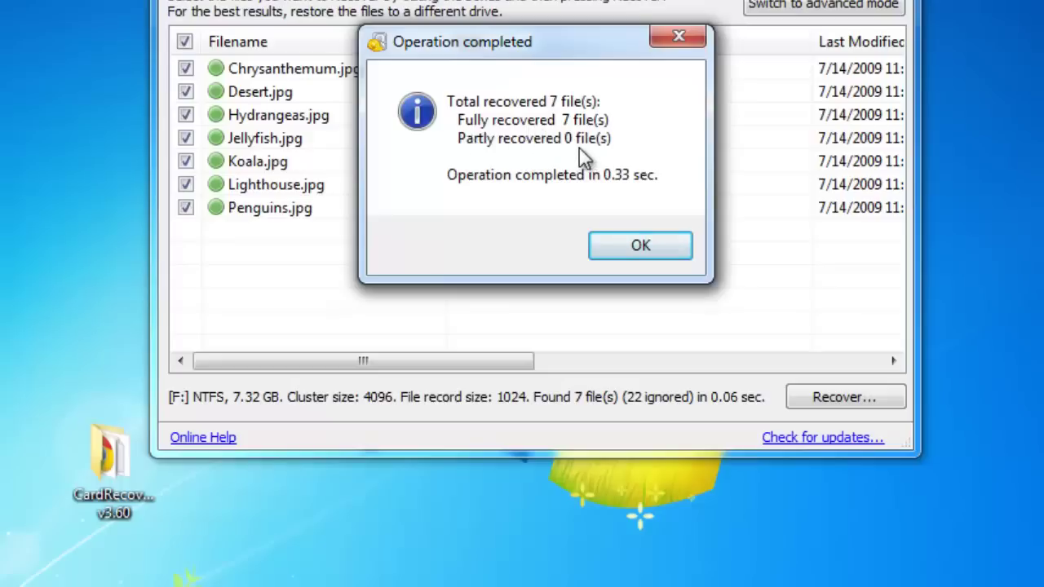
{"action": "left_click", "coordinate": [642, 247]}
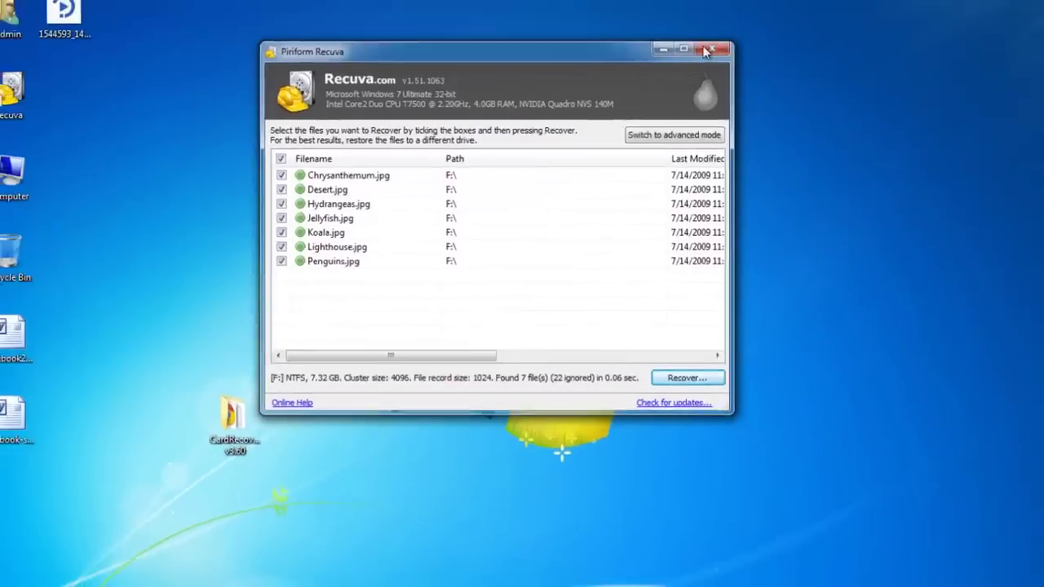
{"action": "key", "text": "alt+F4"}
Step: Examine the recovered pictures in the desktop's LAMNTN folder, view Chrysanthemum.jpg at full size, and close the picture and the folder
{"action": "double_click", "coordinate": [350, 181]}
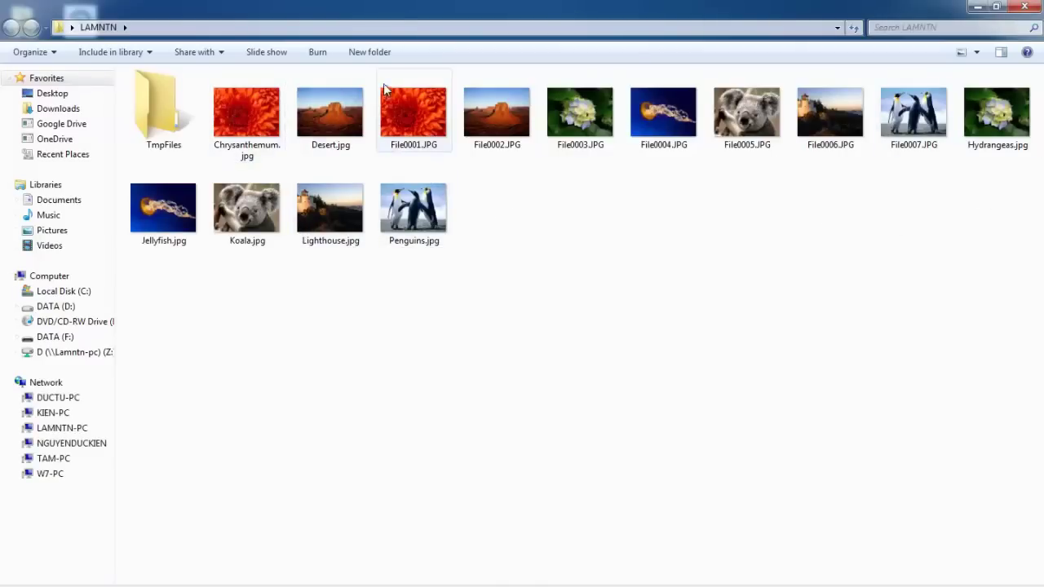
{"action": "left_click_drag", "start_coordinate": [373, 75], "coordinate": [946, 147]}
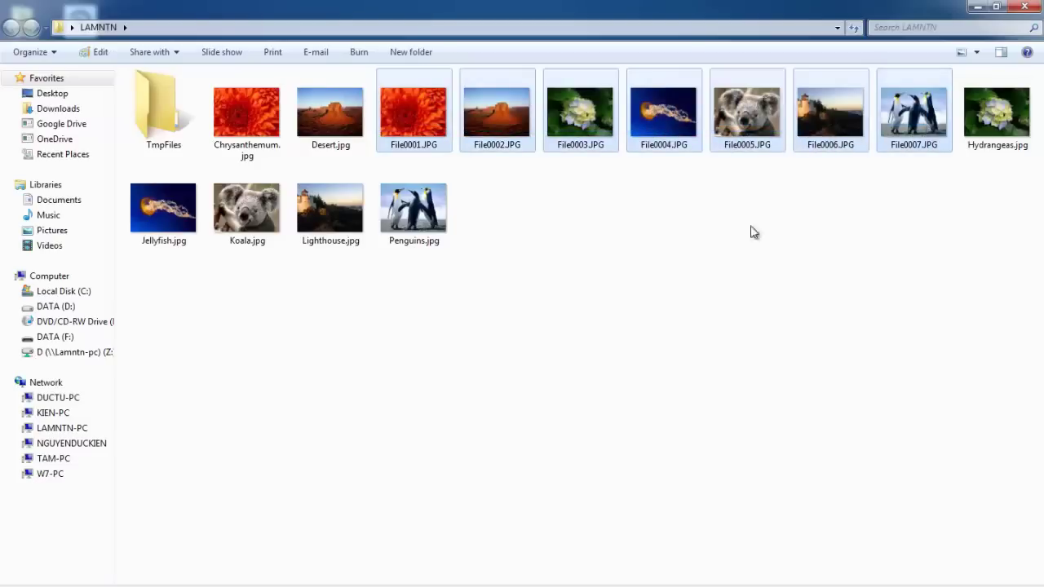
{"action": "mouse_move", "coordinate": [403, 146]}
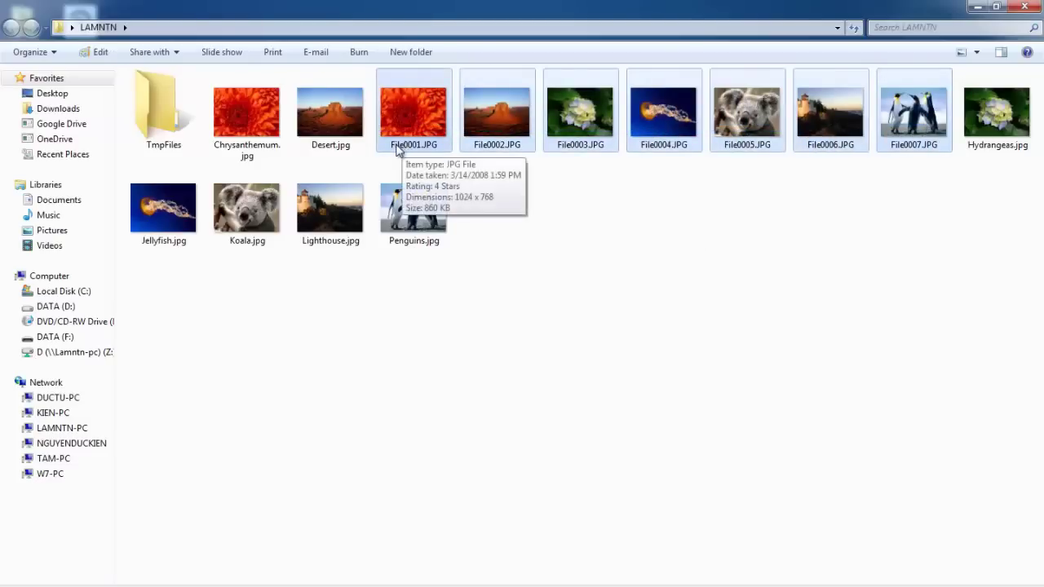
{"action": "left_click", "coordinate": [365, 380]}
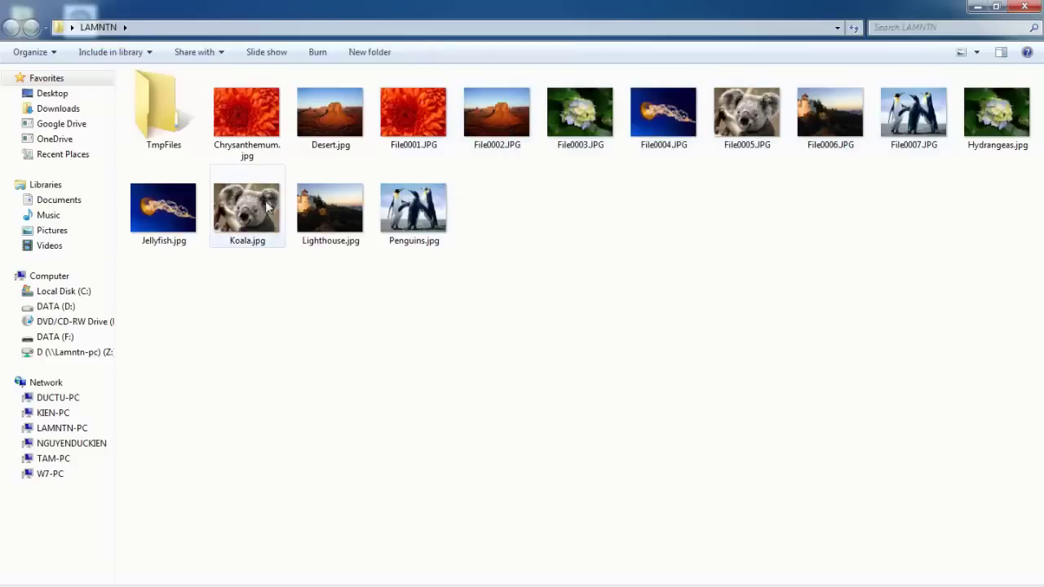
{"action": "double_click", "coordinate": [248, 157]}
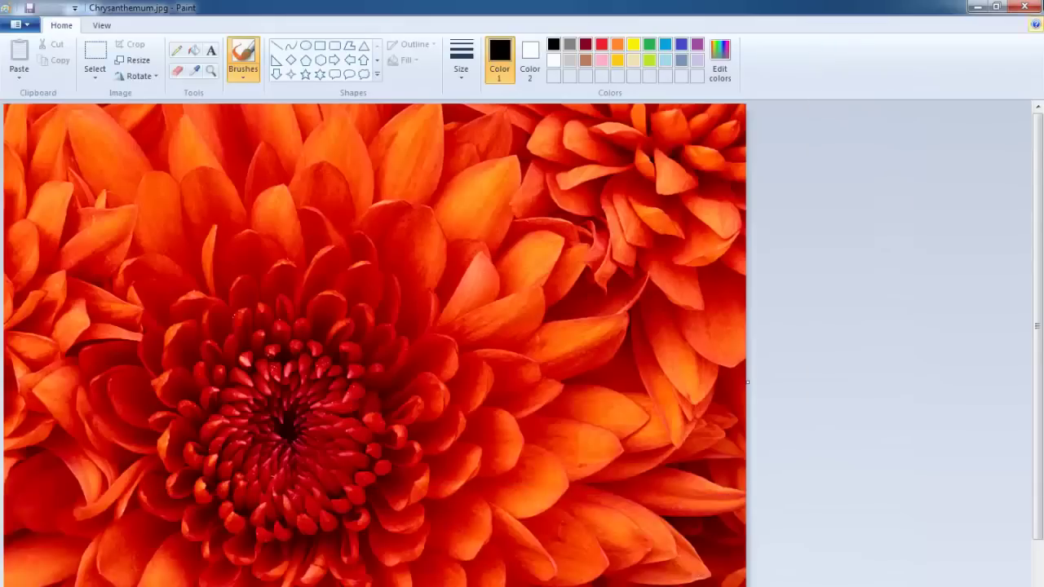
{"action": "left_click", "coordinate": [1024, 7]}
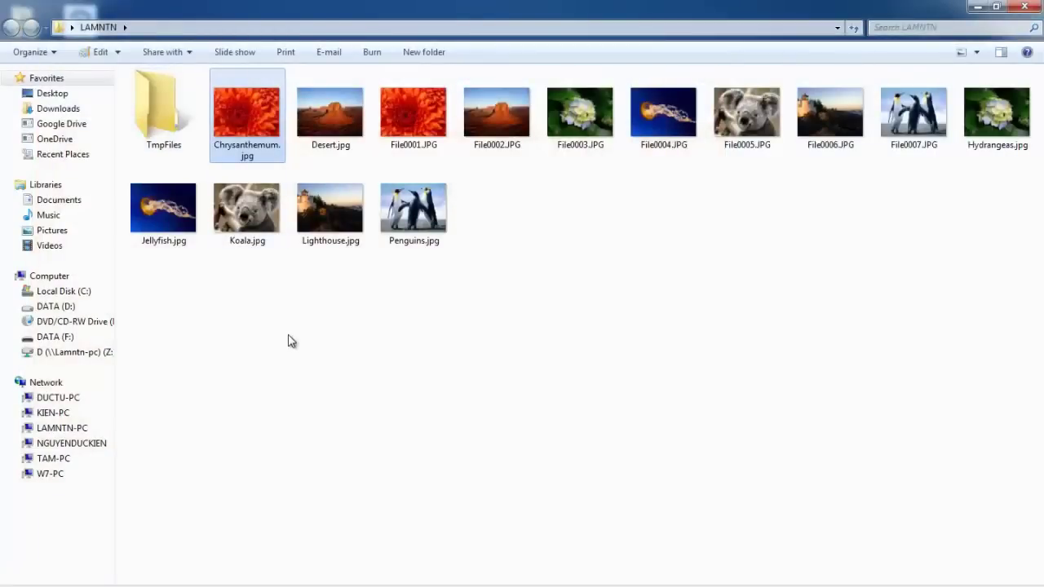
{"action": "left_click", "coordinate": [1025, 6]}
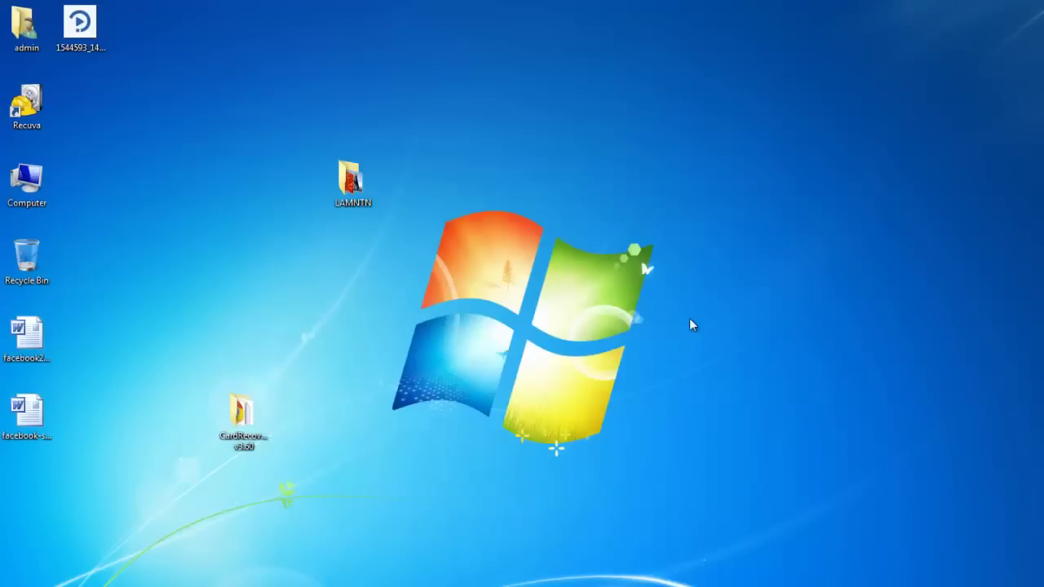